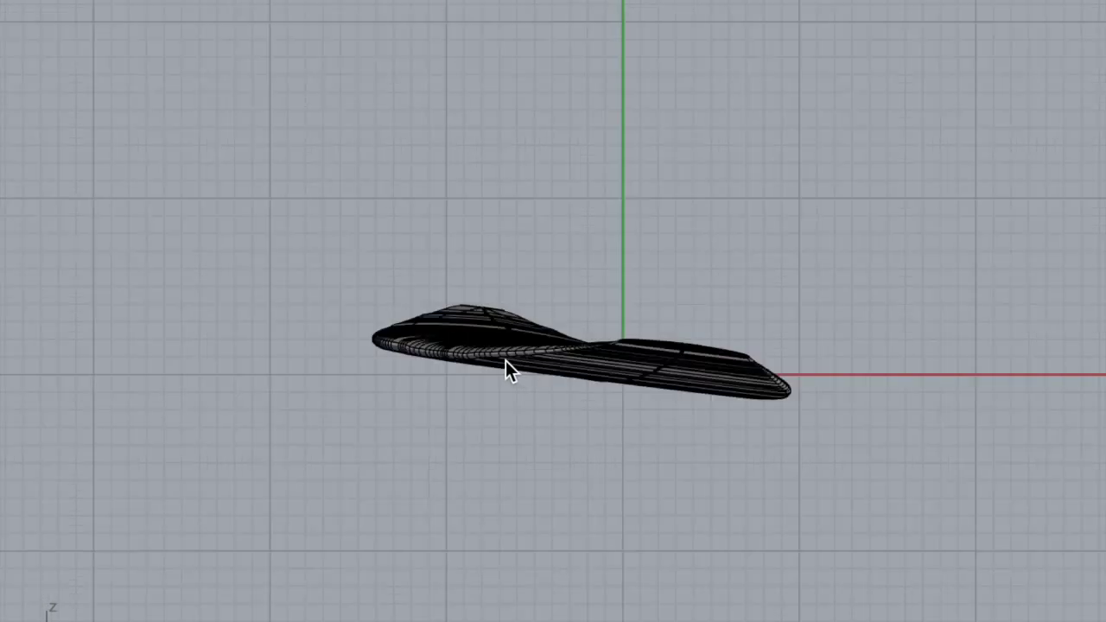
# - Examine the heeled hull against the horizontal water plane and the green waterline curve along its side
pyautogui.scroll(1, 545, 370)
pyautogui.scroll(-1, 545, 371)
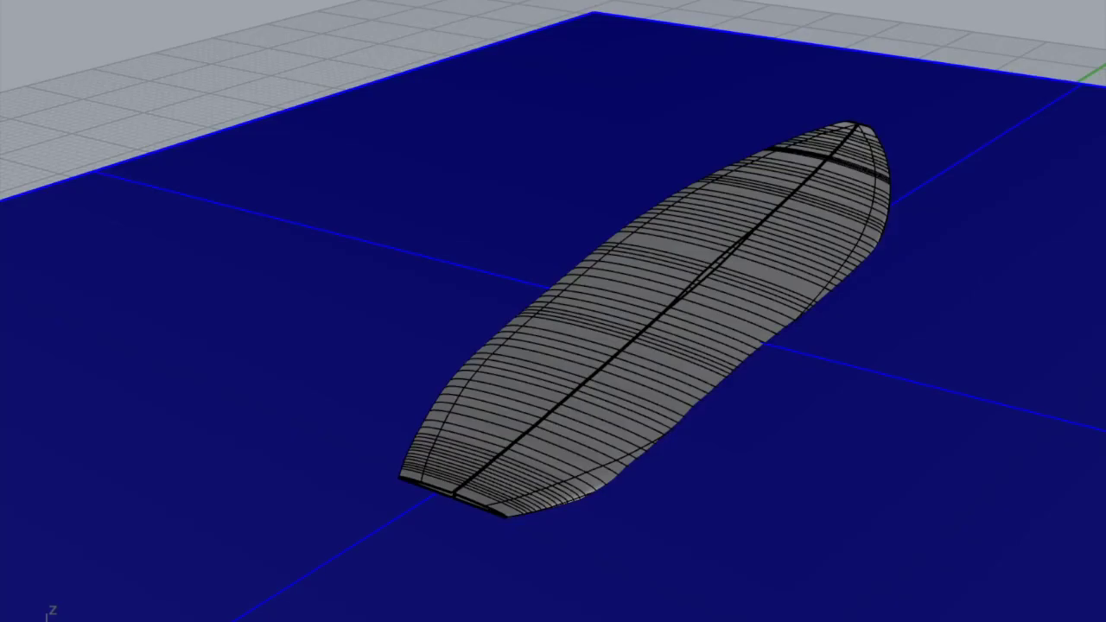
pyautogui.scroll(2, 405, 298)
pyautogui.scroll(2, 405, 289)
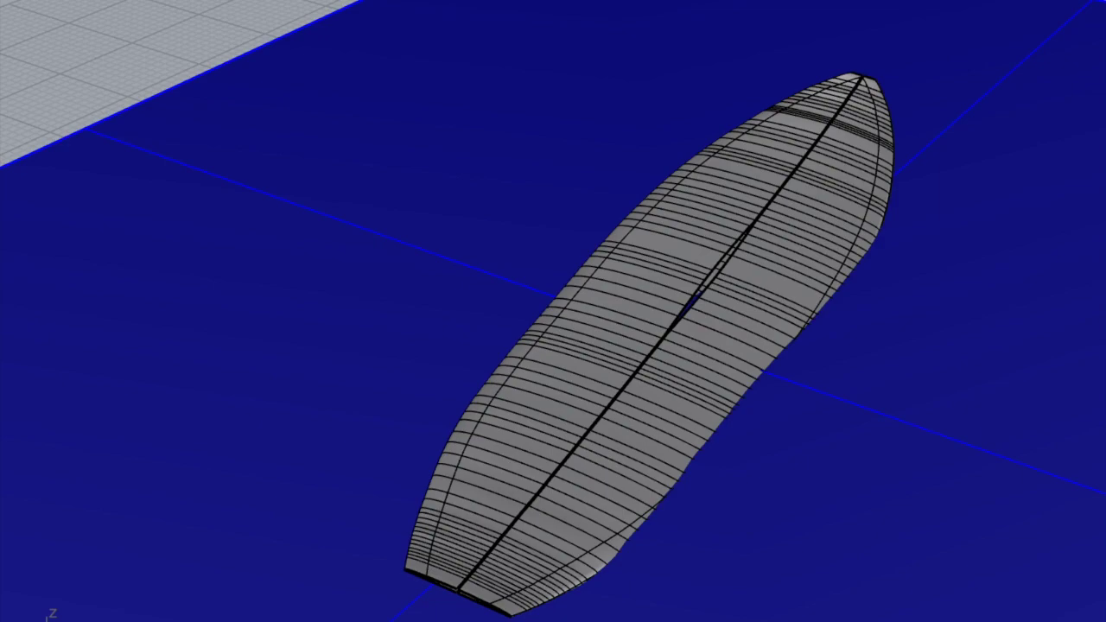
pyautogui.hscroll(3, 943, 310)
pyautogui.hscroll(-2, 943, 311)
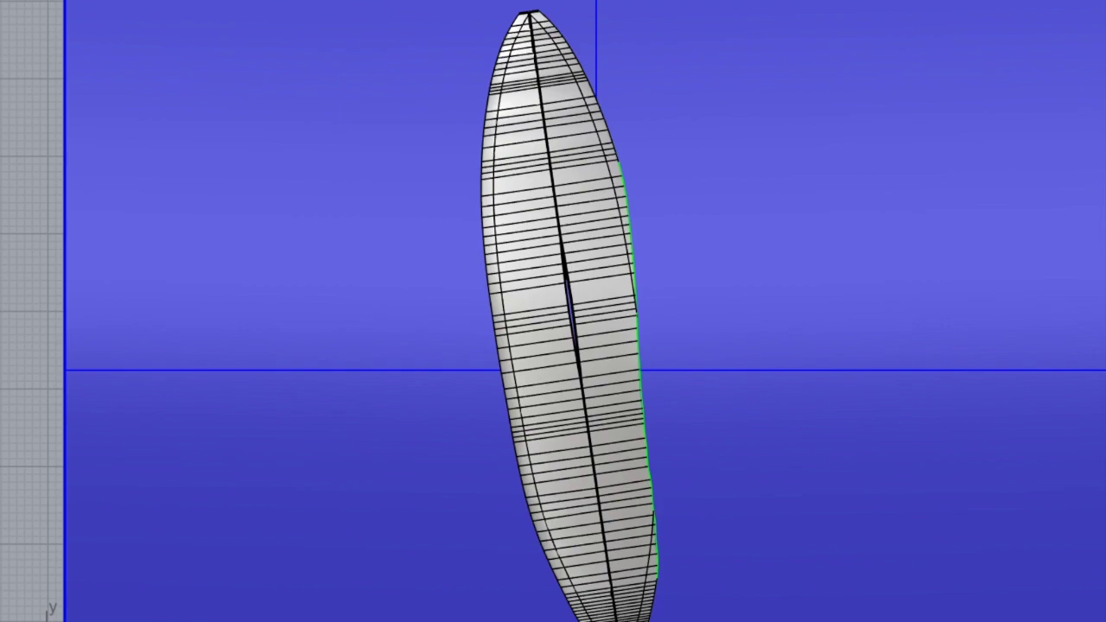
pyautogui.hotkey('ctrl', 'h')
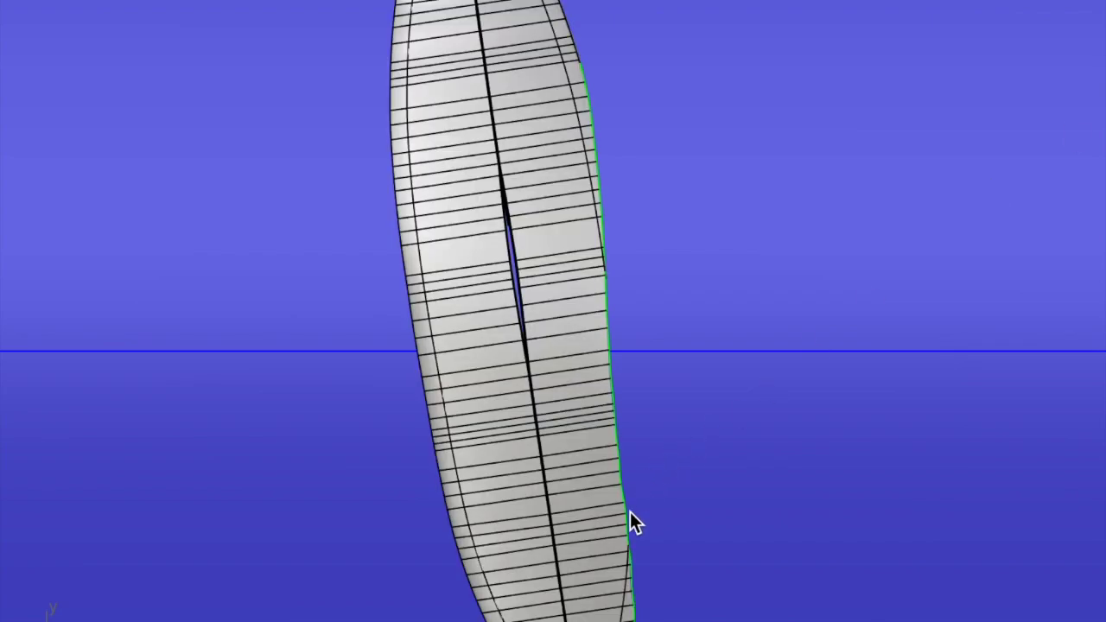
pyautogui.scroll(-2, 630, 511)
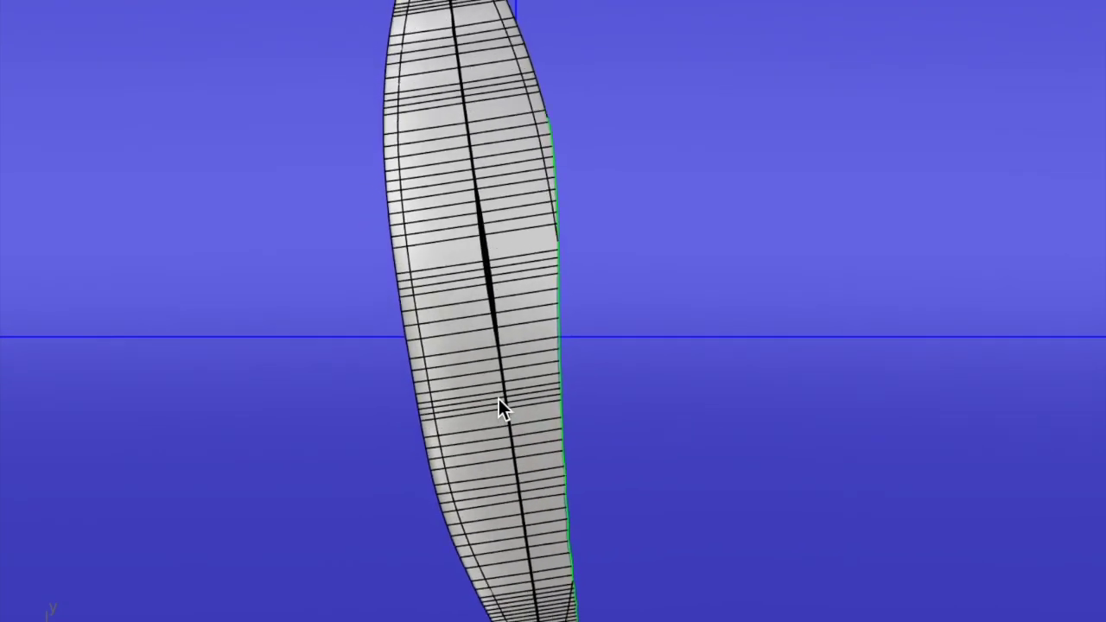
pyautogui.scroll(-2, 498, 398)
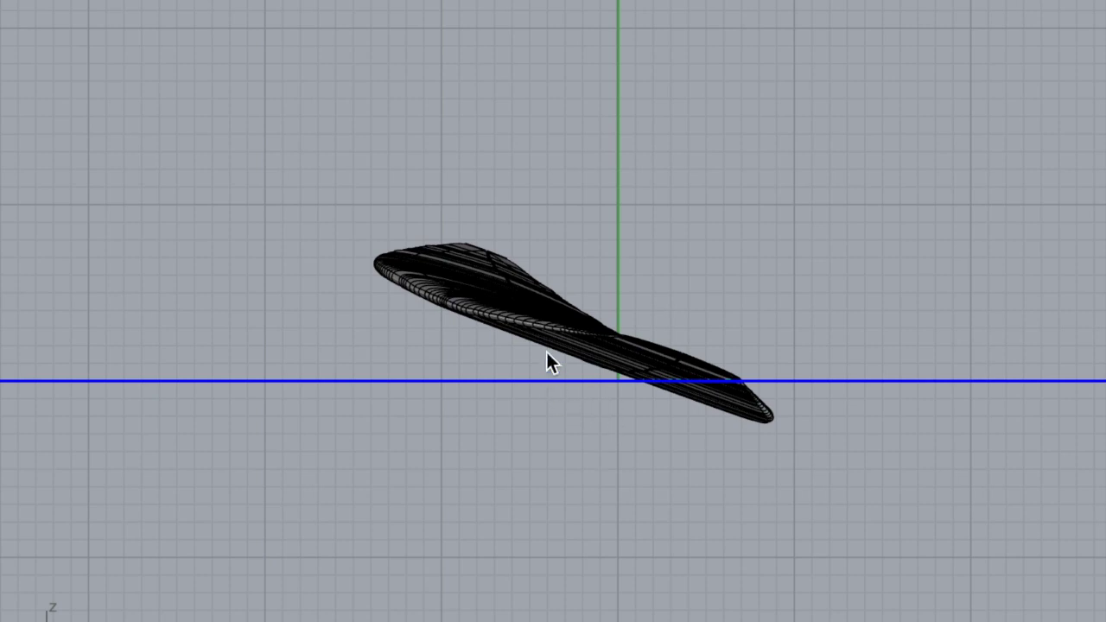
# - Inspect the further heeled hull from all around, checking where the water plane cuts through it
pyautogui.scroll(5, 548, 379)
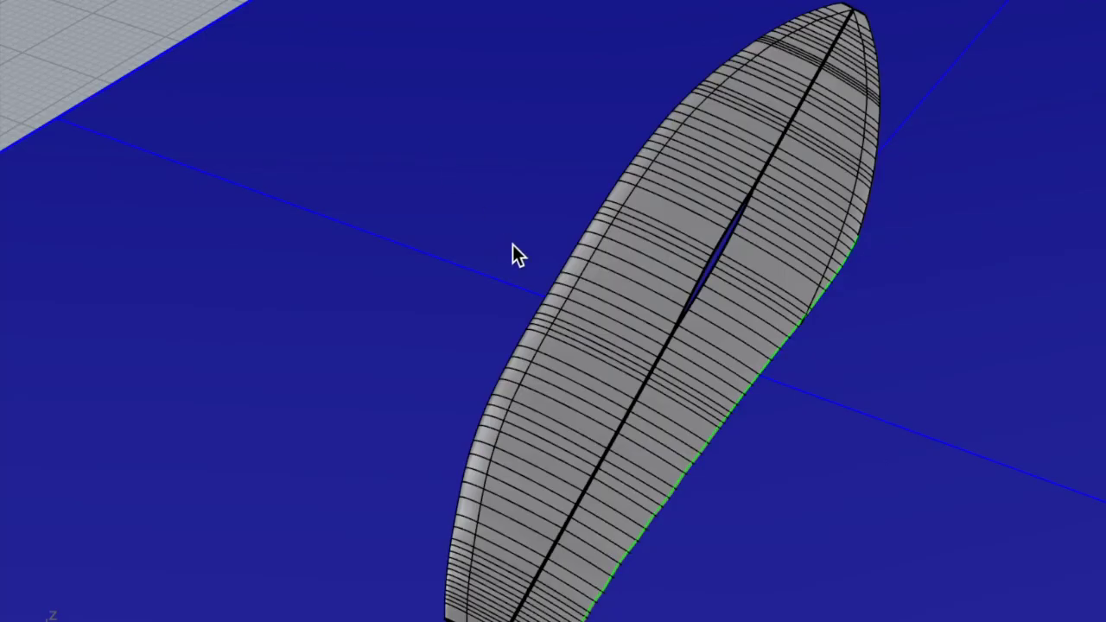
pyautogui.scroll(-2, 515, 251)
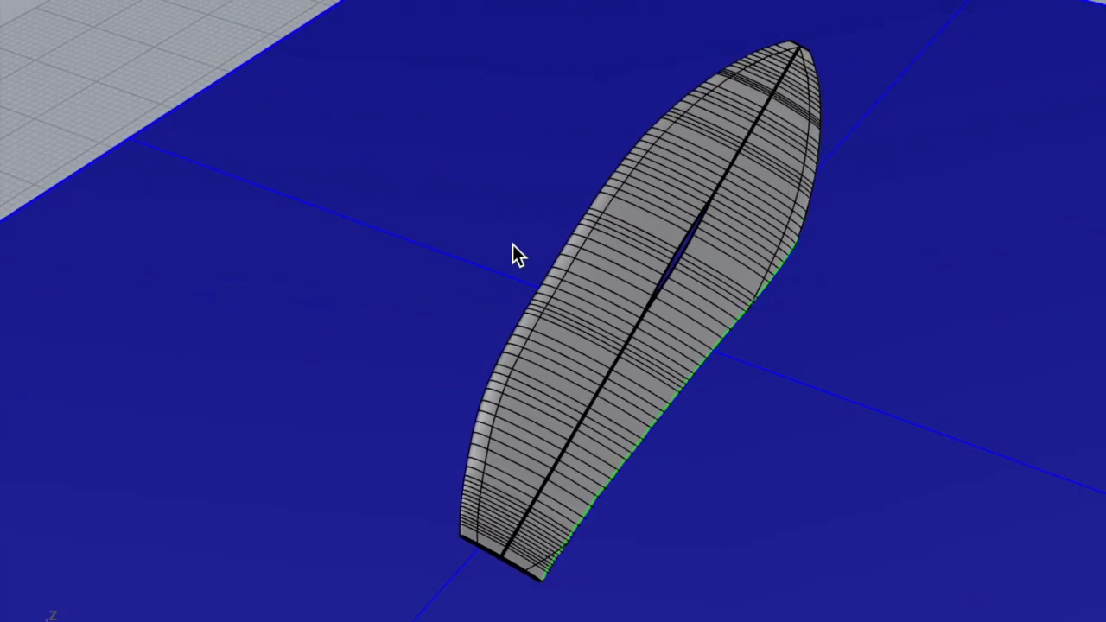
pyautogui.scroll(2, 516, 251)
pyautogui.hscroll(5, 512, 244)
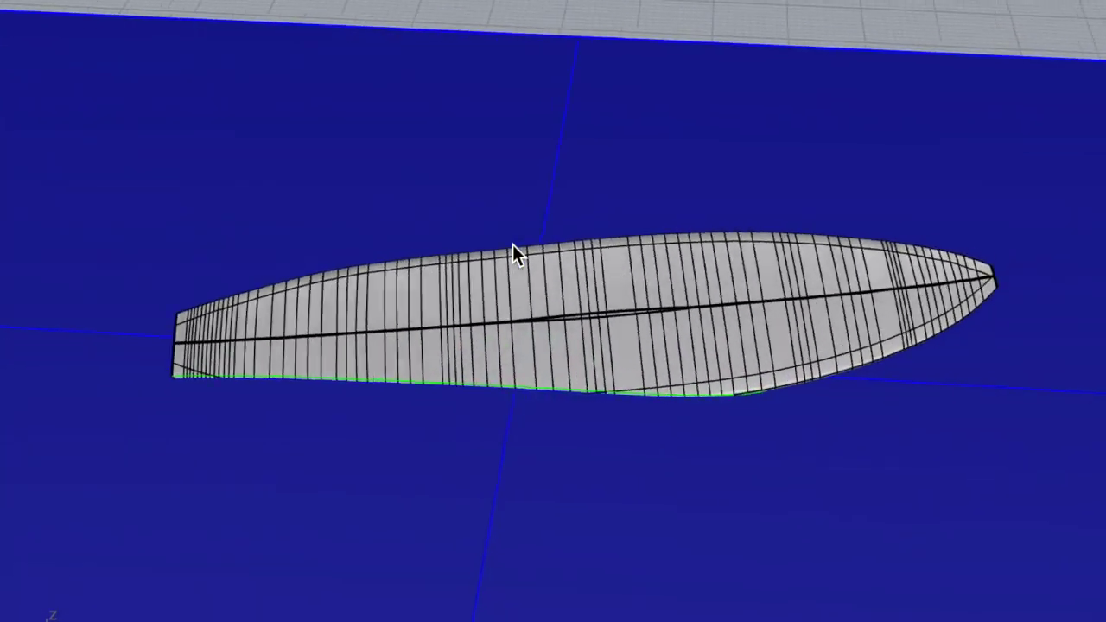
pyautogui.press('Left')
pyautogui.press('Left')
pyautogui.press('Left')
pyautogui.press('Left')
pyautogui.press('Left')
pyautogui.press('Left')
pyautogui.press('Left')
pyautogui.press('Left')
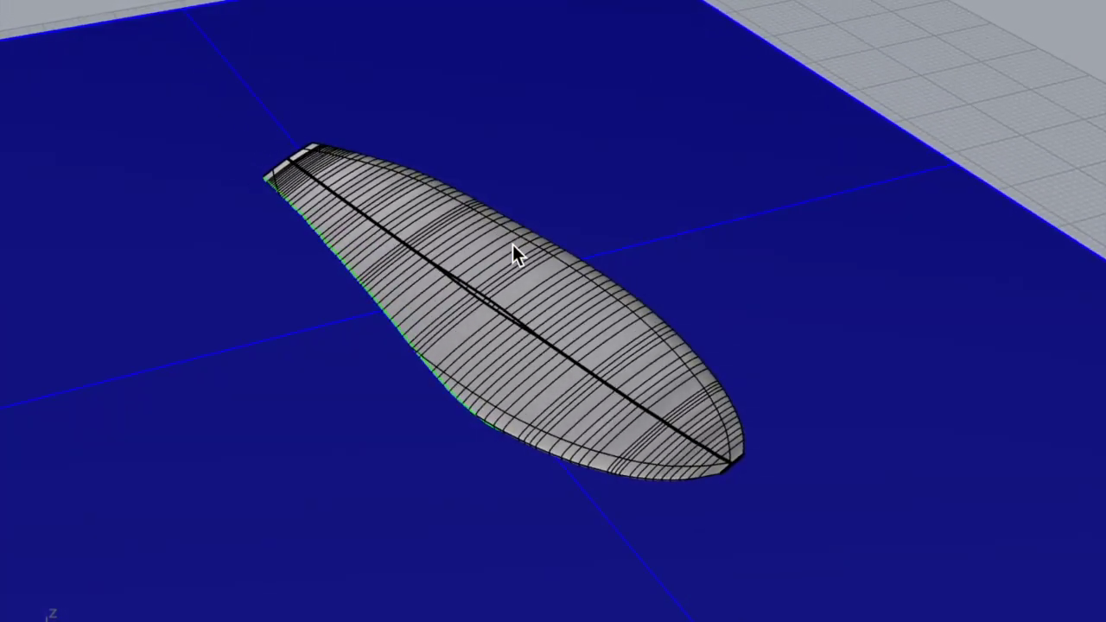
pyautogui.scroll(-8, 512, 245)
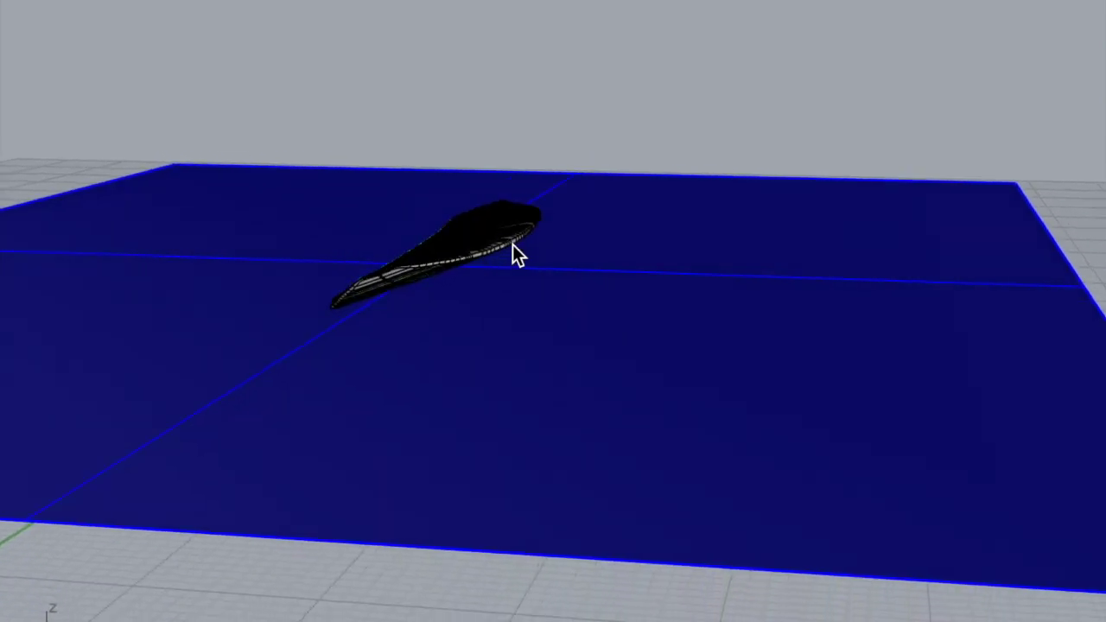
pyautogui.scroll(-4, 512, 244)
pyautogui.hscroll(3, 512, 244)
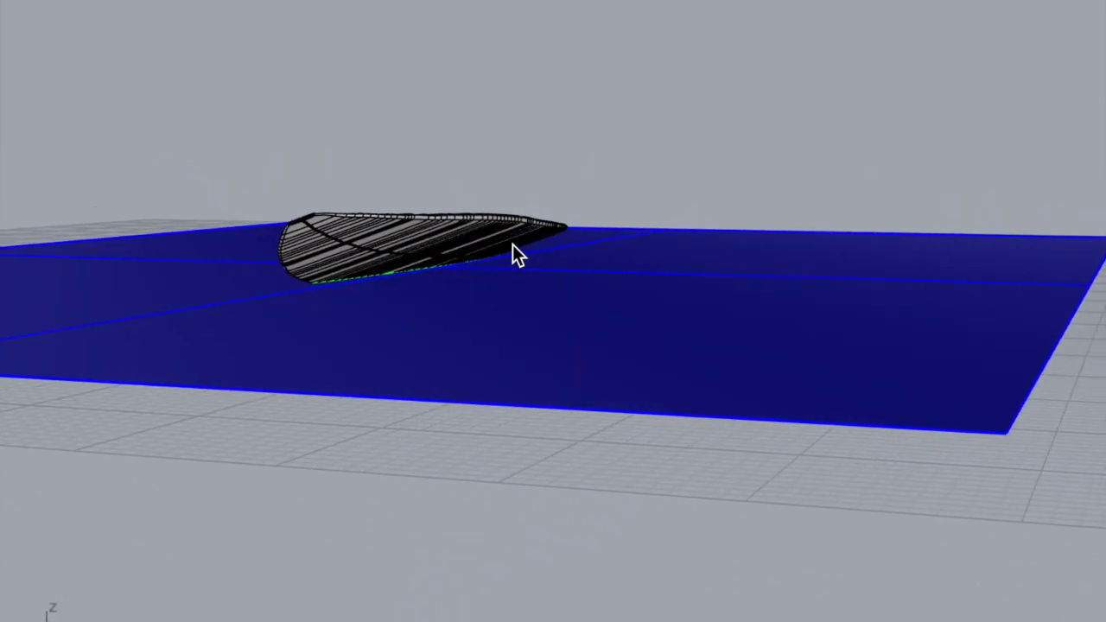
pyautogui.press('Left')
pyautogui.press('Left')
pyautogui.press('Left')
pyautogui.press('Left')
pyautogui.press('Left')
pyautogui.press('Left')
pyautogui.press('Left')
pyautogui.press('Left')
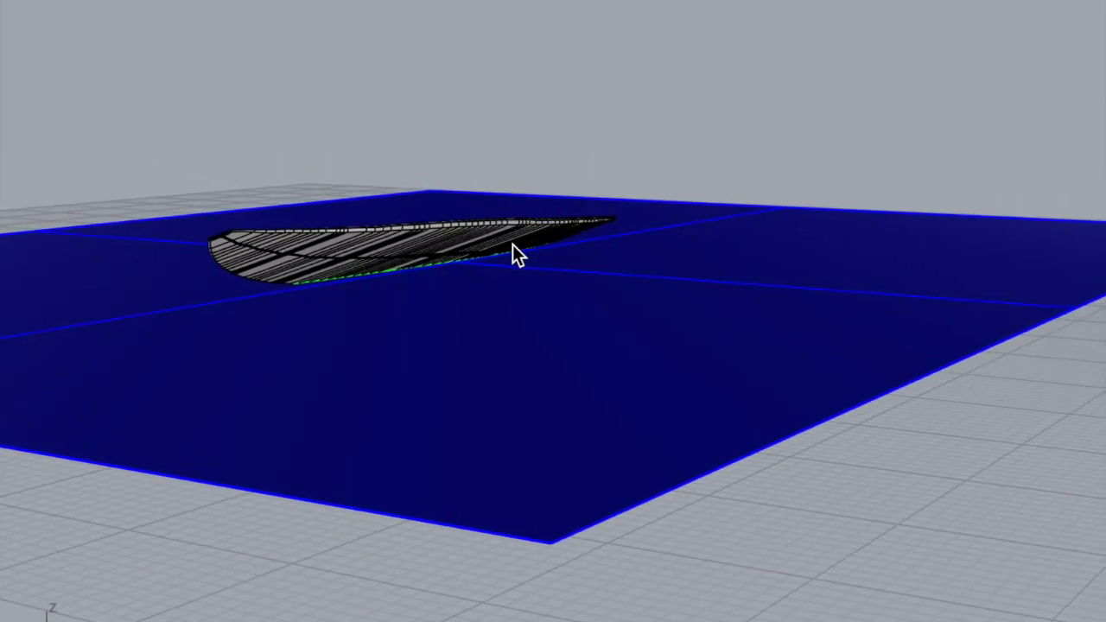
pyautogui.scroll(-1, 469, 259)
pyautogui.scroll(3, 469, 258)
pyautogui.hscroll(5, 469, 258)
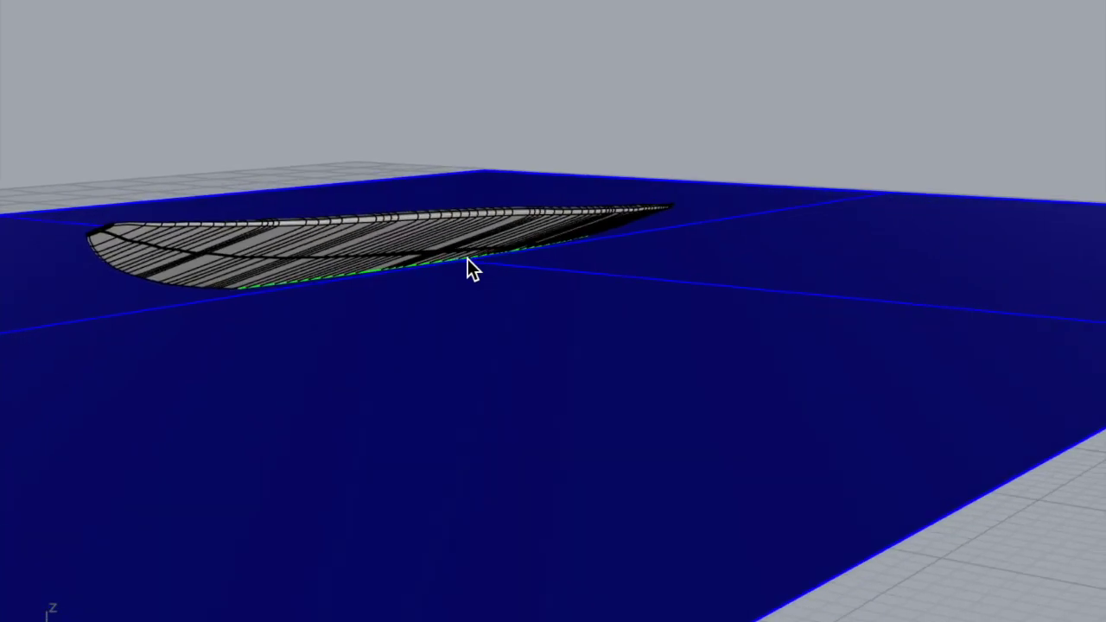
pyautogui.press('Left')
pyautogui.press('Left')
pyautogui.press('Left')
pyautogui.press('Left')
pyautogui.press('Left')
pyautogui.press('Left')
pyautogui.press('Left')
pyautogui.press('Left')
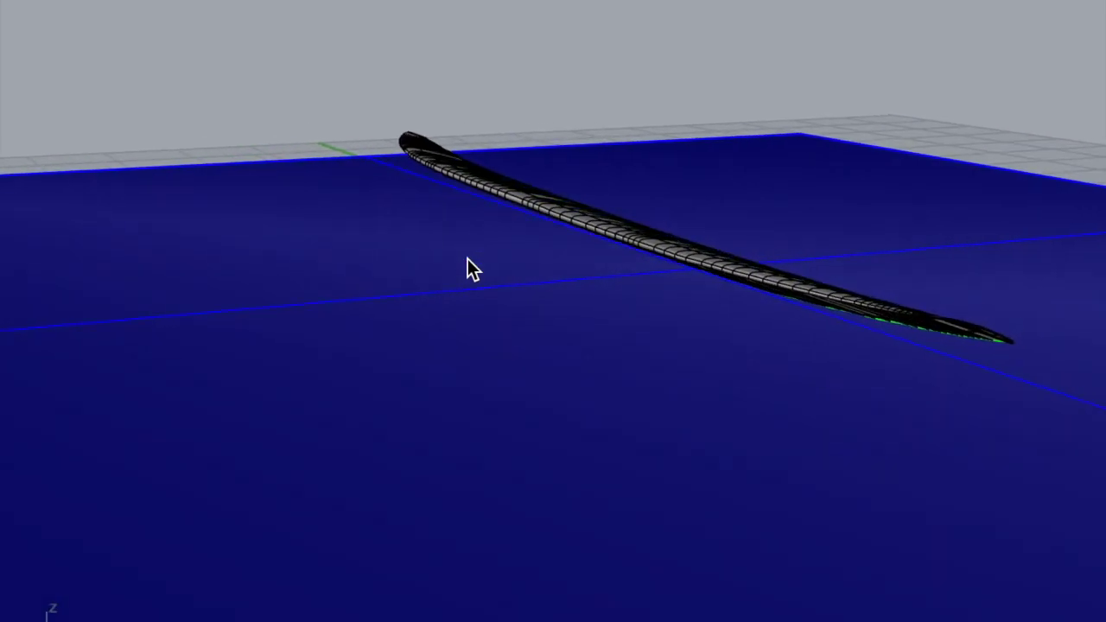
pyautogui.hscroll(2, 467, 258)
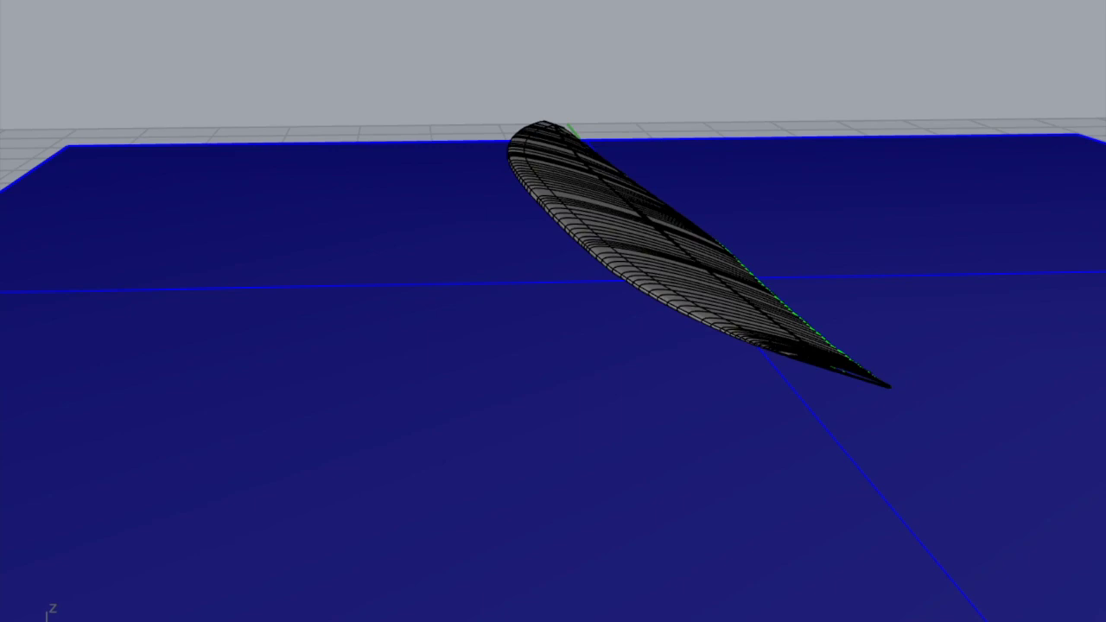
# - Hide the hull and examine its green waterline curve alone on the water plane
pyautogui.hotkey('ctrl', 'z')
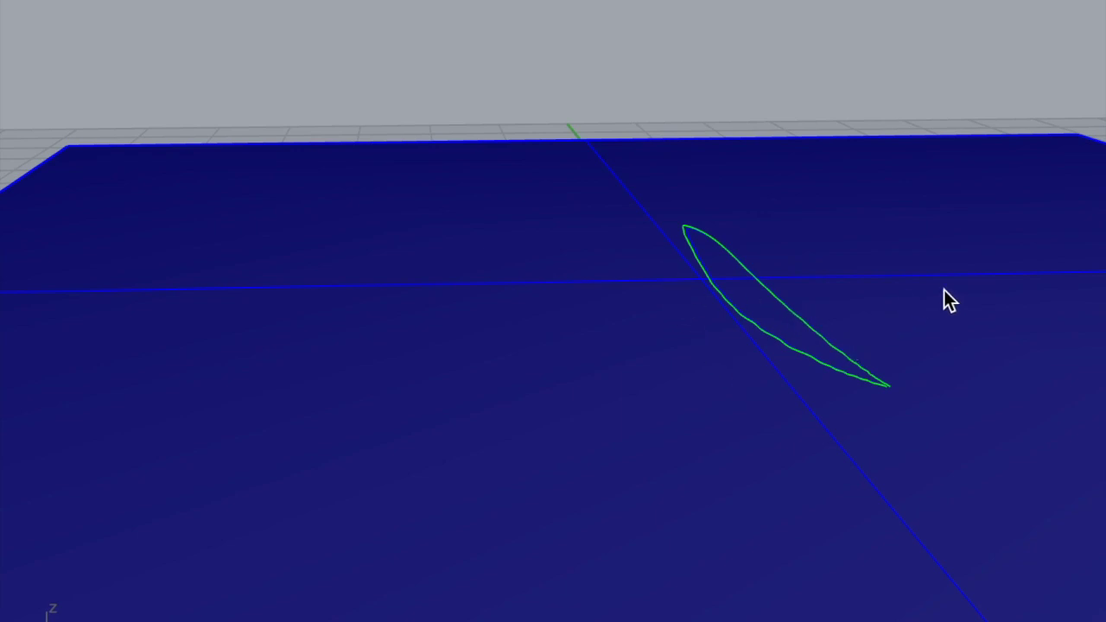
pyautogui.press('Left')
pyautogui.press('Left')
pyautogui.press('Left')
pyautogui.press('Left')
pyautogui.hscroll(1, 943, 289)
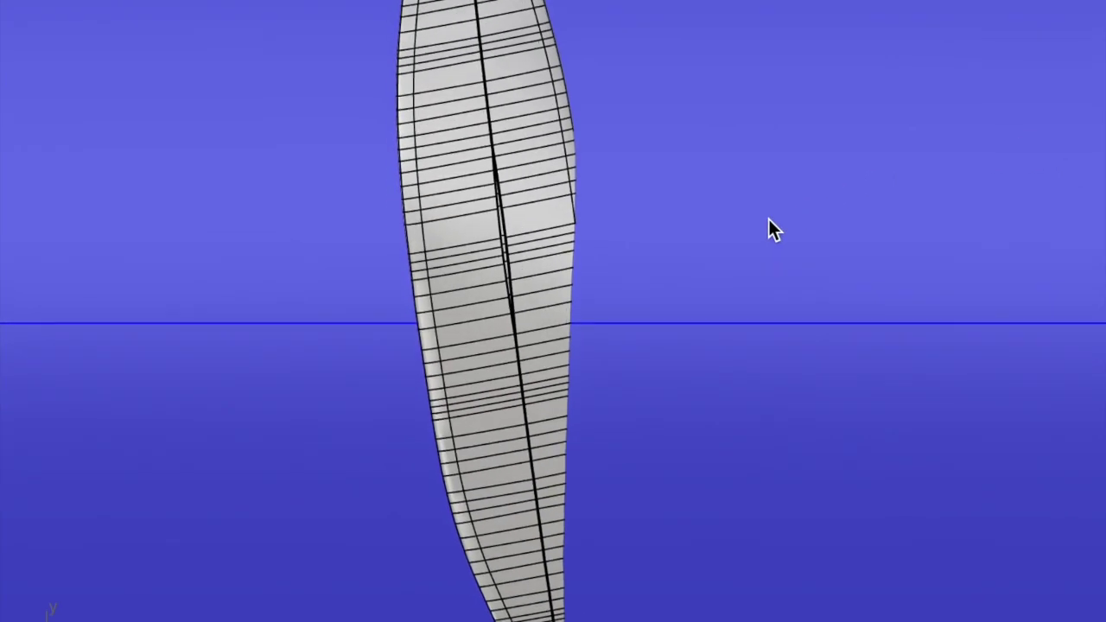
# - Inspect the steeply heeled hull, and isolate its waterline curve without hull or water plane to examine it in plan view
pyautogui.scroll(-3, 768, 218)
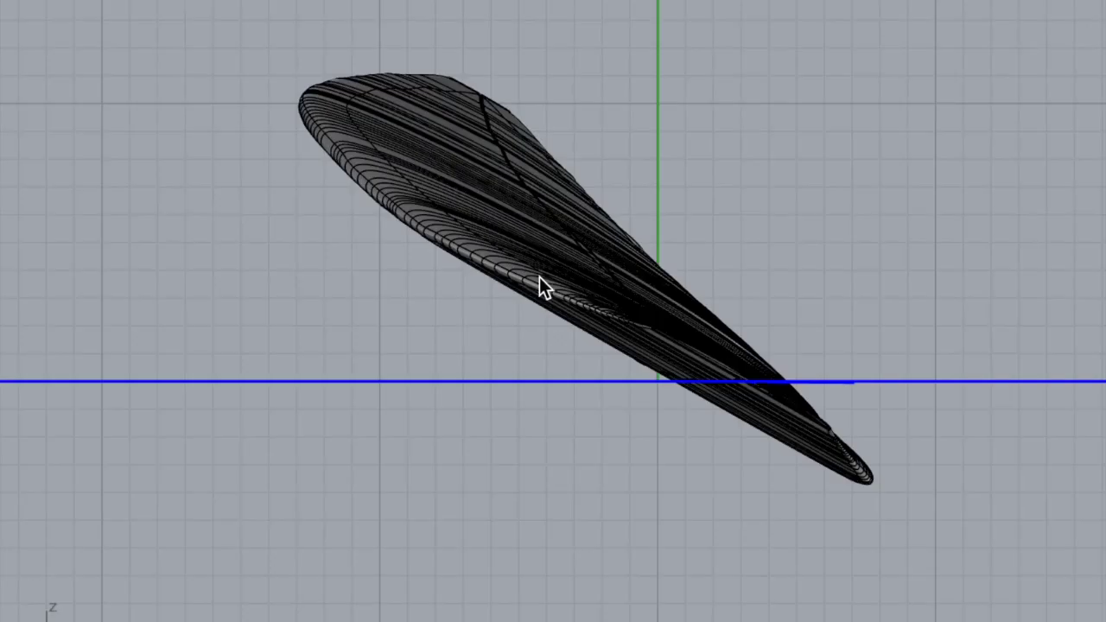
pyautogui.scroll(3, 539, 276)
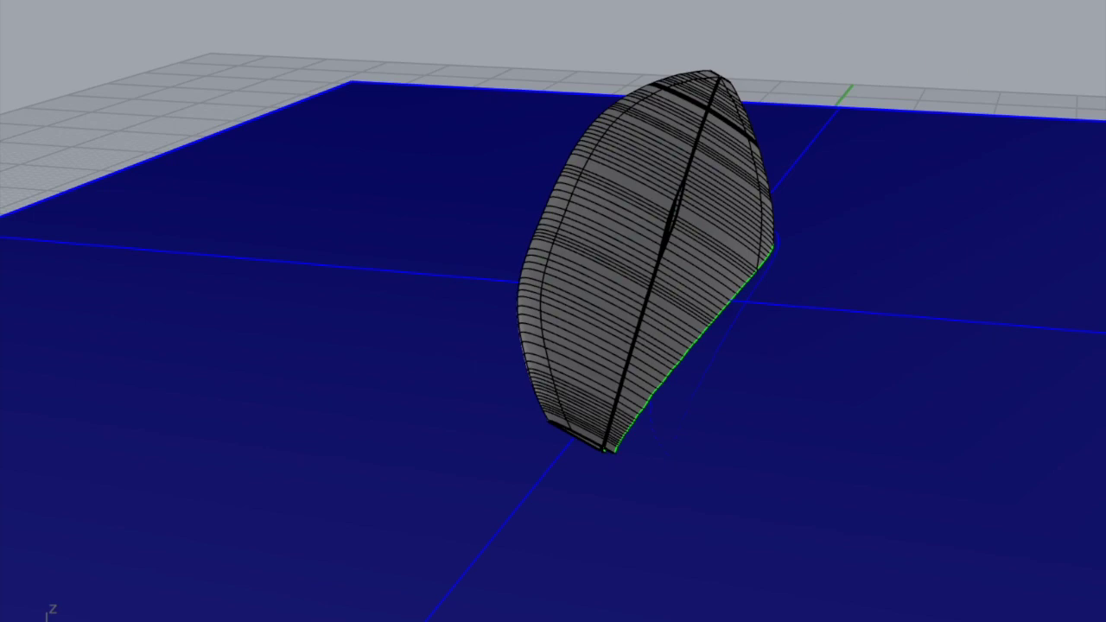
pyautogui.press('Escape')
pyautogui.hotkey('ctrl', 'z')
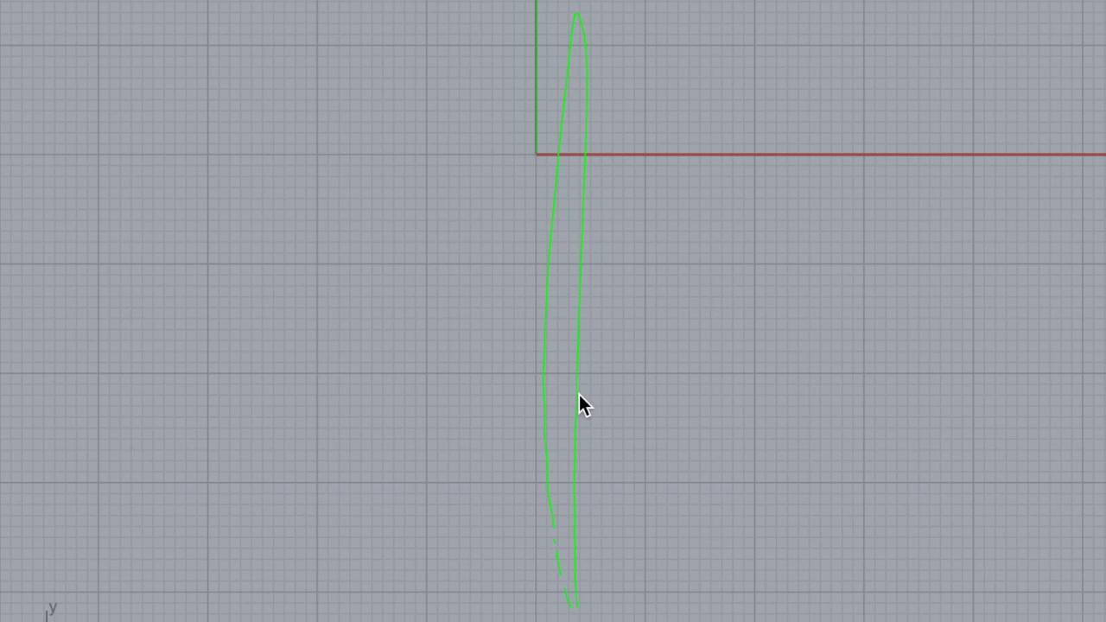
pyautogui.scroll(2, 579, 395)
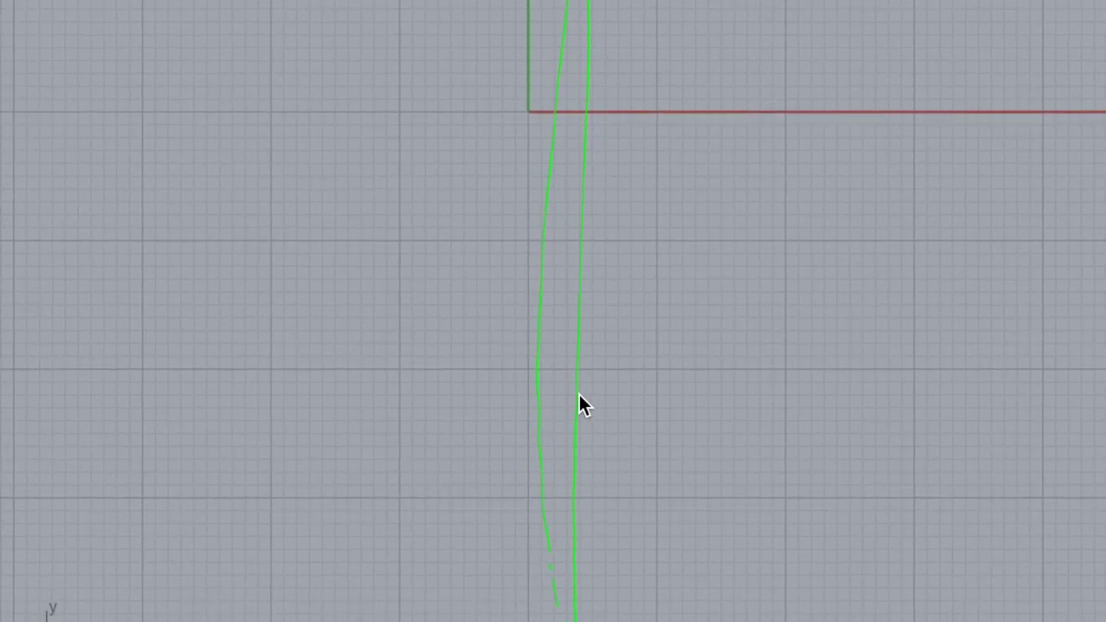
pyautogui.scroll(-2, 579, 397)
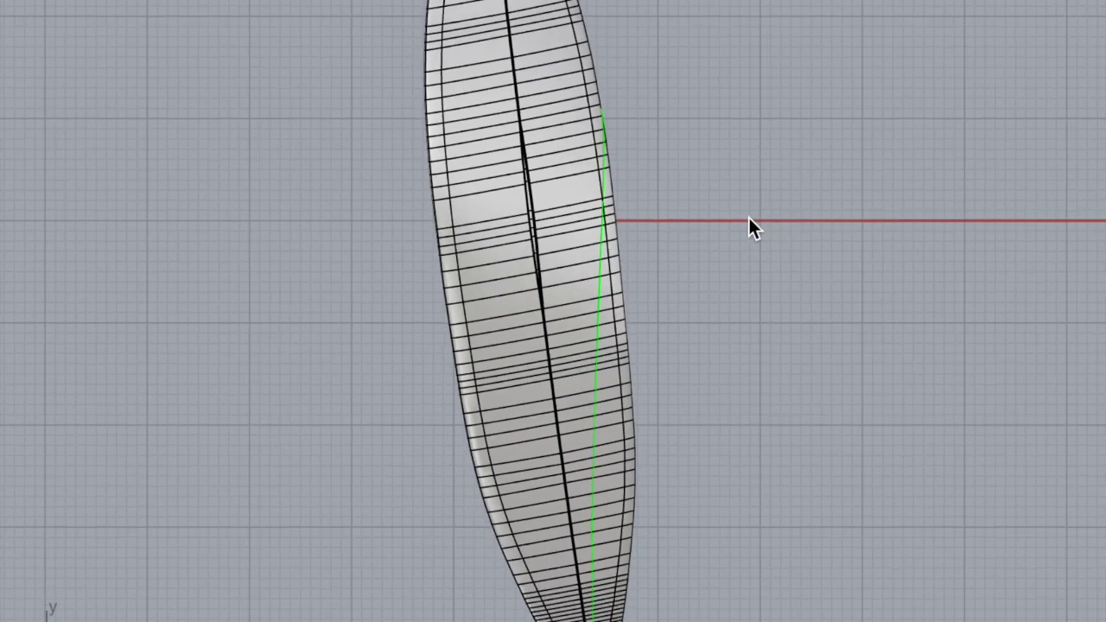
# - Compare the steeply heeled hull's outline with the water plane in plan view
pyautogui.scroll(-3, 748, 215)
pyautogui.scroll(2, 748, 215)
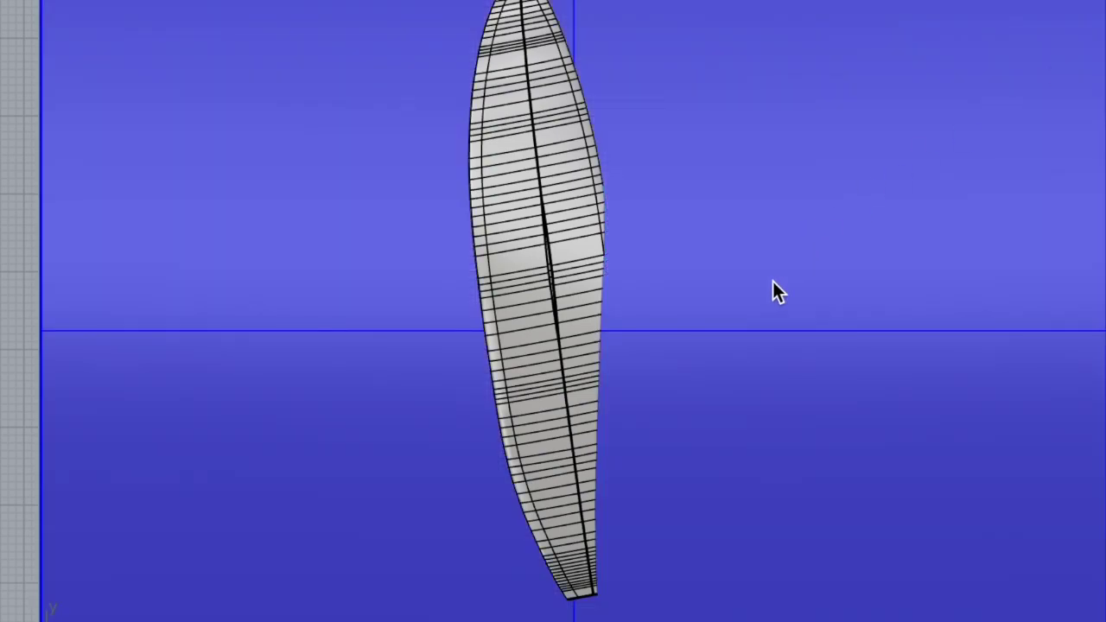
pyautogui.scroll(1, 772, 281)
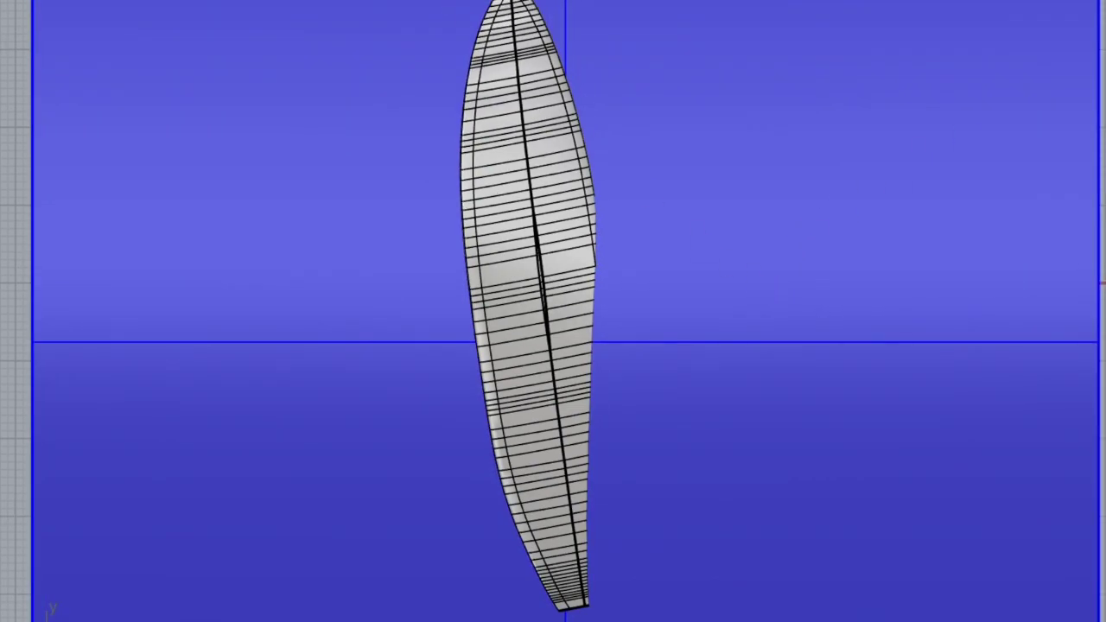